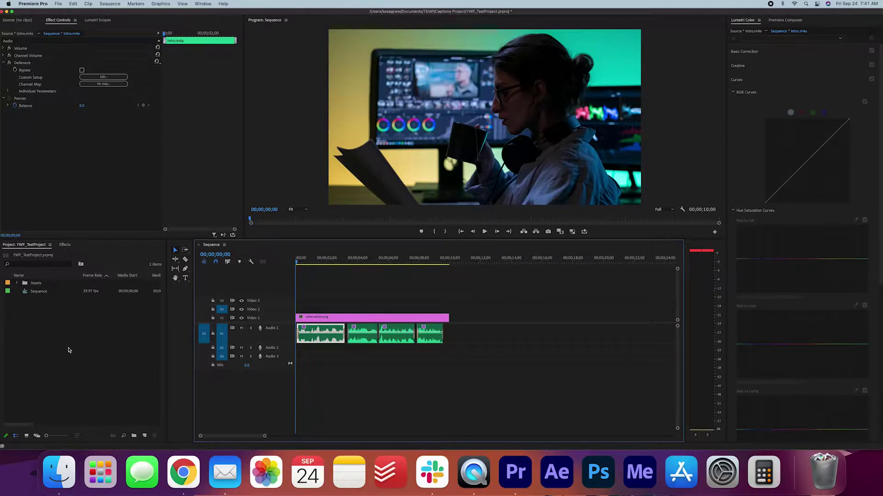
Open YWP_Captions_Template.prproj from the Desktop alongside the current test project.
{"action": "left_click", "coordinate": [68, 351]}
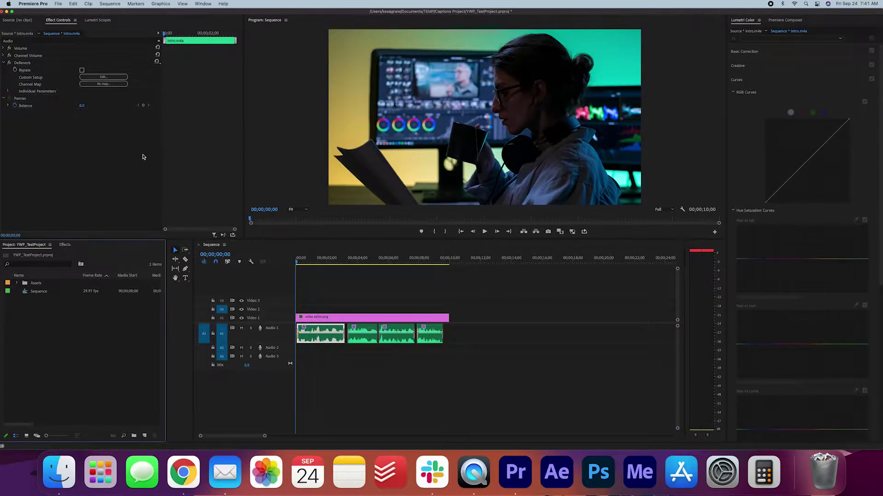
{"action": "left_click", "coordinate": [61, 5]}
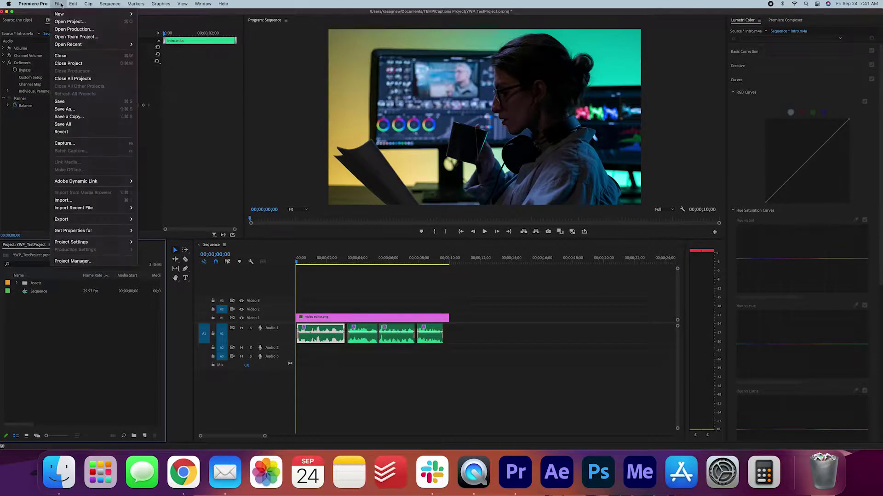
{"action": "left_click", "coordinate": [70, 21]}
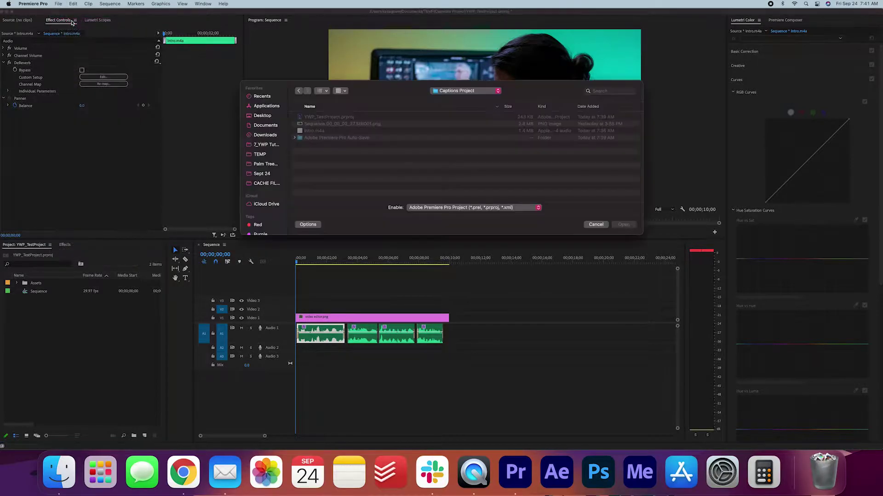
{"action": "left_click", "coordinate": [269, 115]}
{"action": "left_click", "coordinate": [340, 118]}
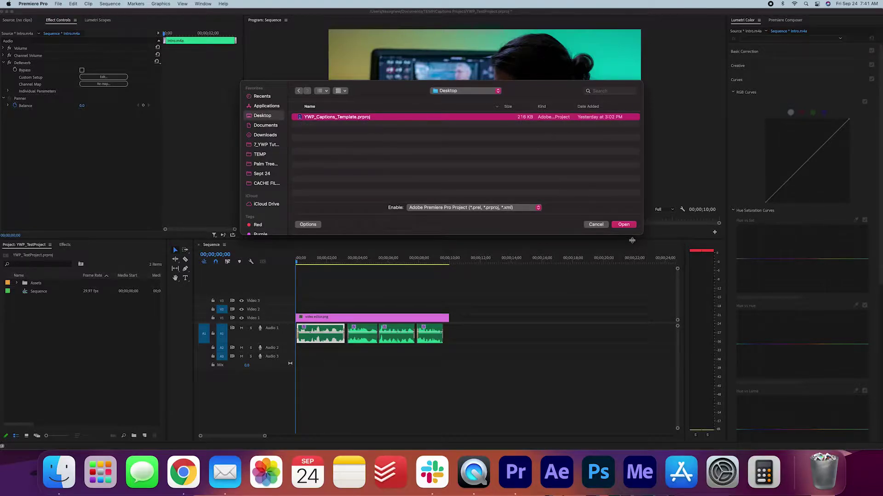
{"action": "left_click", "coordinate": [623, 225]}
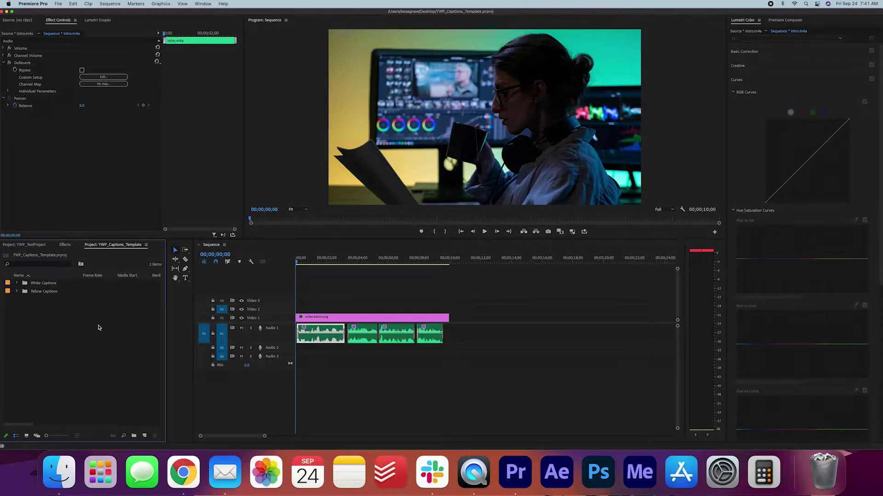
Show the YWP_Captions_Template project panel and expand its Yellow Captions and White Captions folders.
{"action": "left_click", "coordinate": [203, 4]}
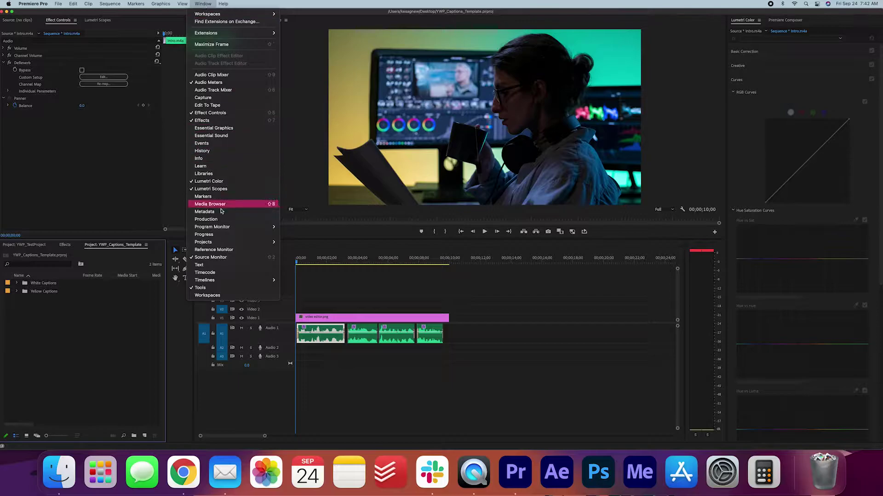
{"action": "mouse_move", "coordinate": [217, 244]}
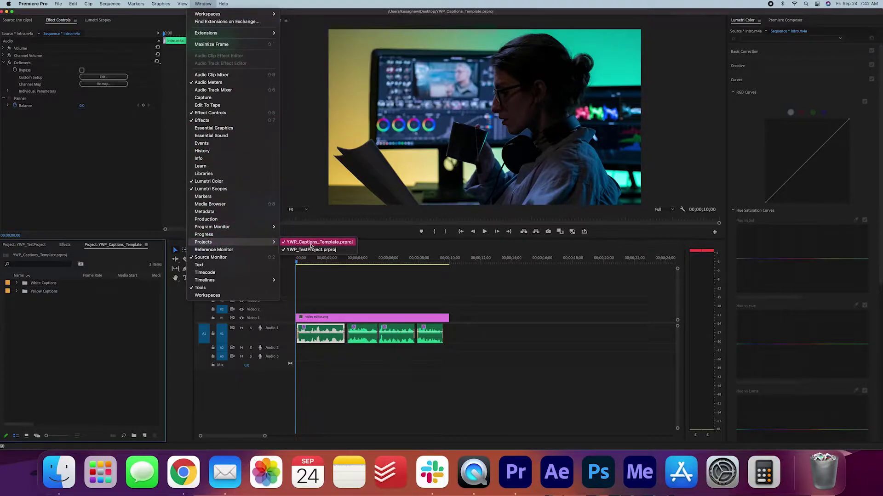
{"action": "left_click", "coordinate": [342, 243]}
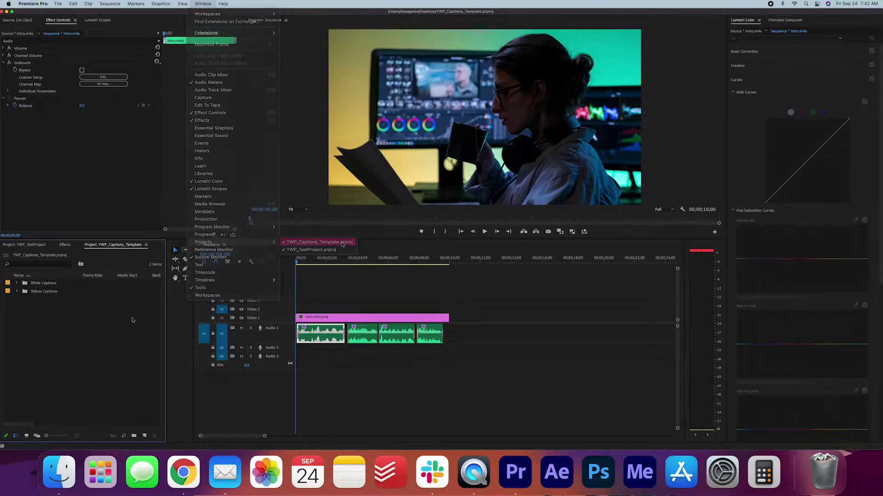
{"action": "left_click", "coordinate": [17, 291]}
{"action": "left_click", "coordinate": [16, 284]}
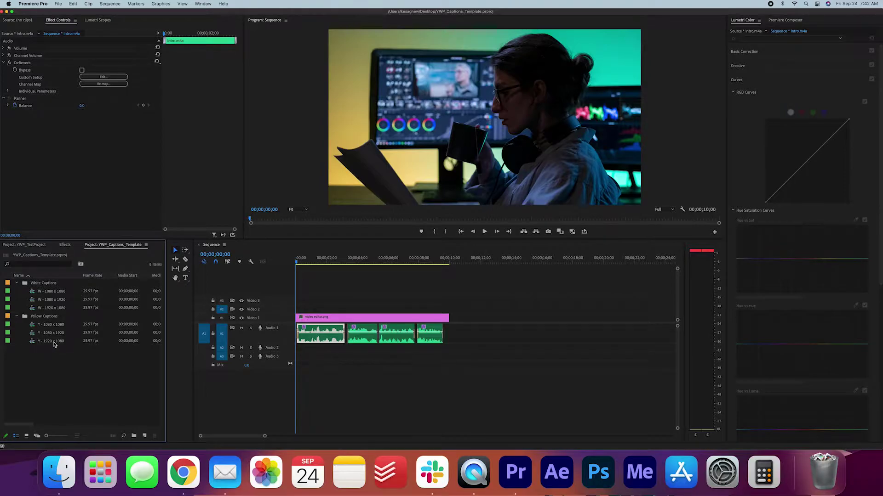
Open the Y - 1920 x 1080 sequence and copy its sample caption clip.
{"action": "double_click", "coordinate": [53, 341]}
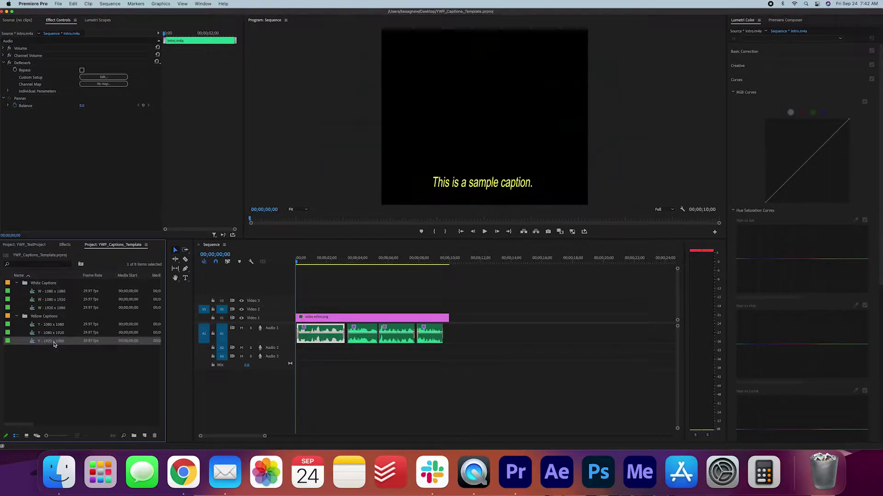
{"action": "left_click", "coordinate": [16, 283]}
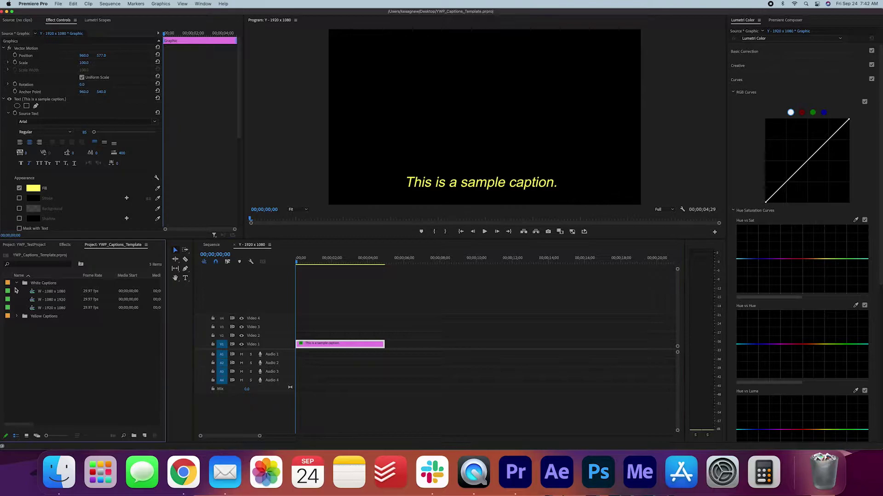
{"action": "left_click", "coordinate": [17, 292]}
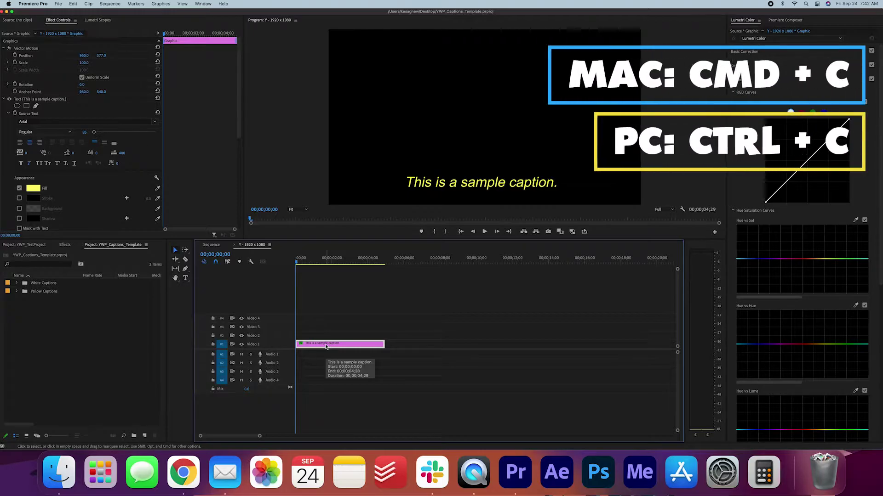
{"action": "key", "text": "super+c"}
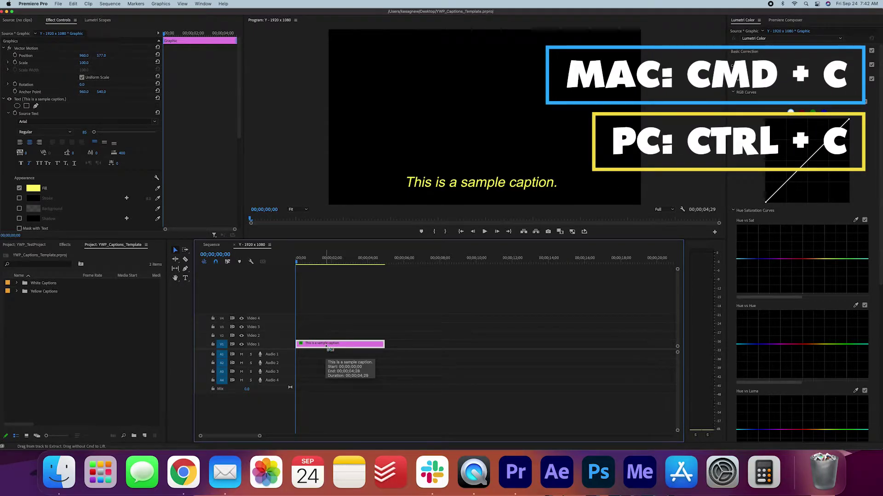
Paste the caption onto Video 2 at the sequence start, then jump to 00;00;03;10.
{"action": "left_click", "coordinate": [213, 246]}
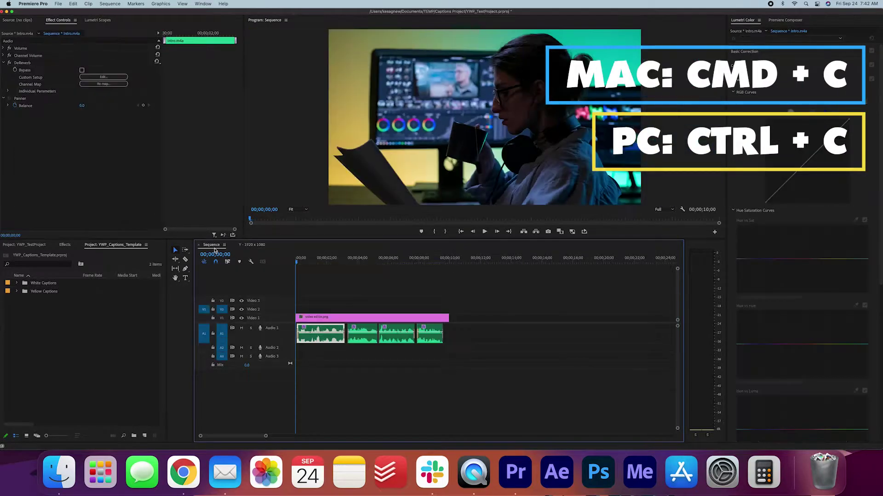
{"action": "left_click", "coordinate": [203, 312]}
{"action": "left_click", "coordinate": [202, 312]}
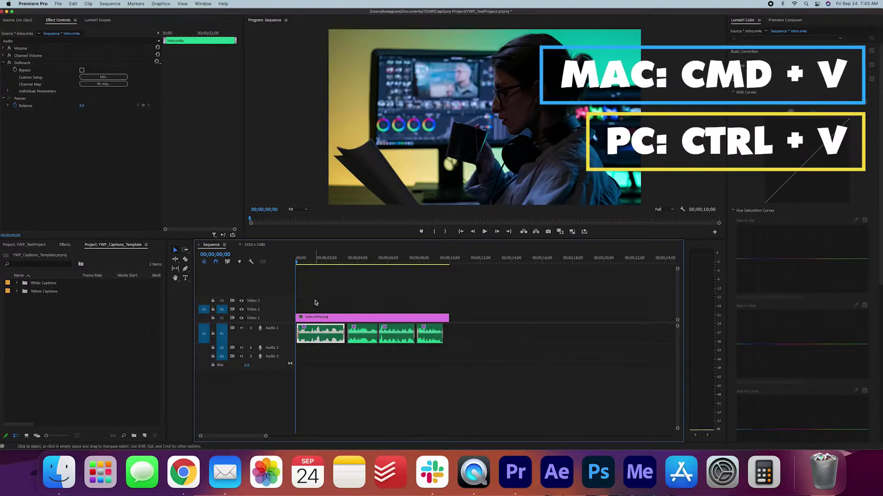
{"action": "key", "text": "super+v"}
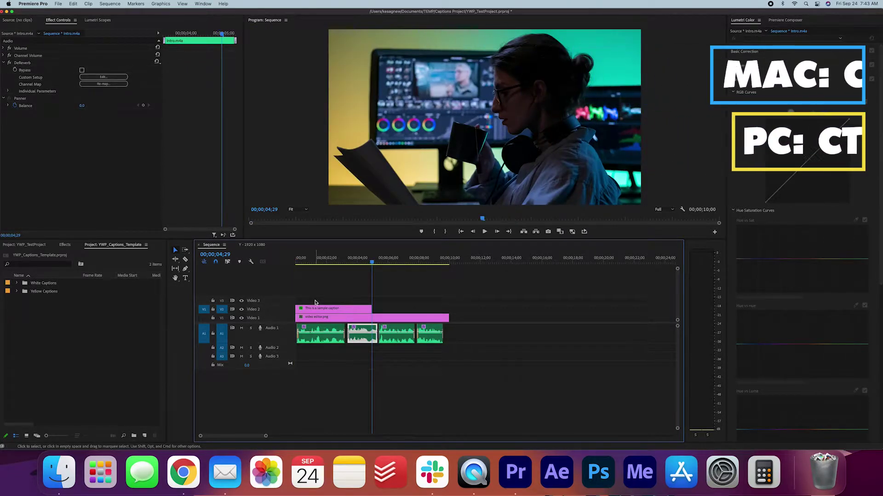
{"action": "left_click", "coordinate": [318, 308]}
{"action": "key", "text": "Home"}
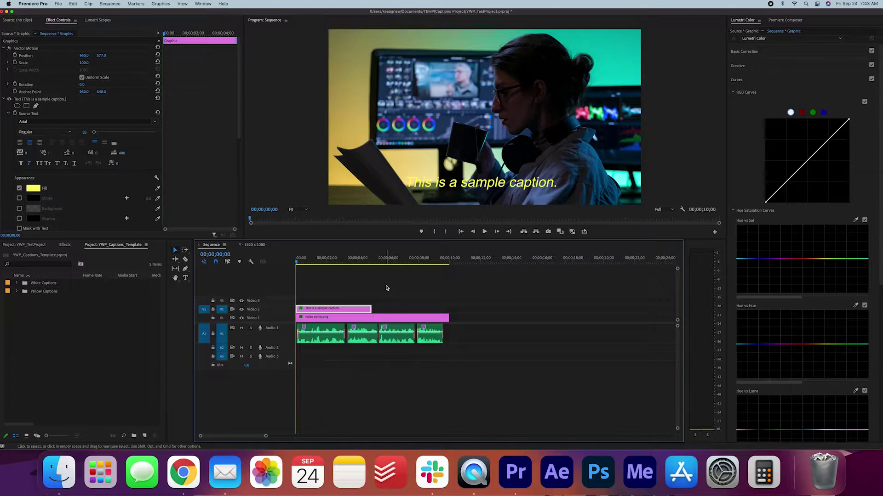
{"action": "key", "text": "Down"}
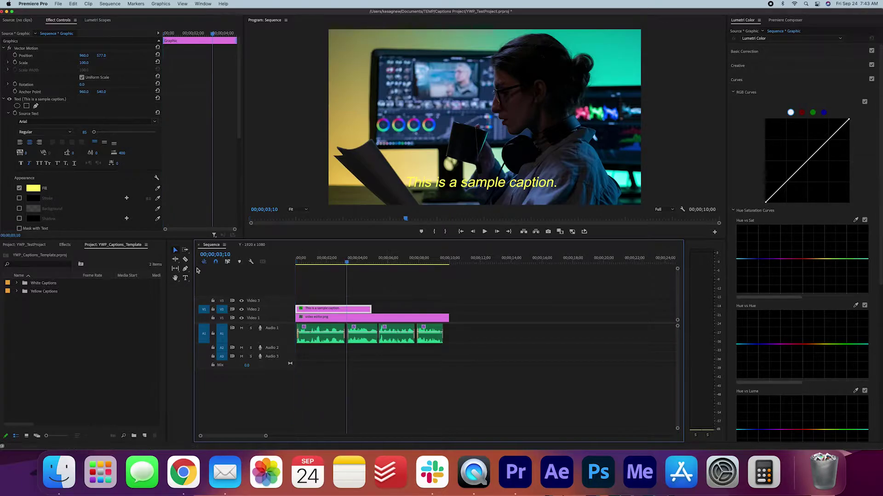
Retype the first caption as 'Hey folks, welcome back to the You Want Pizzazz channel.', raise it, and split at the playhead.
{"action": "left_click", "coordinate": [186, 279]}
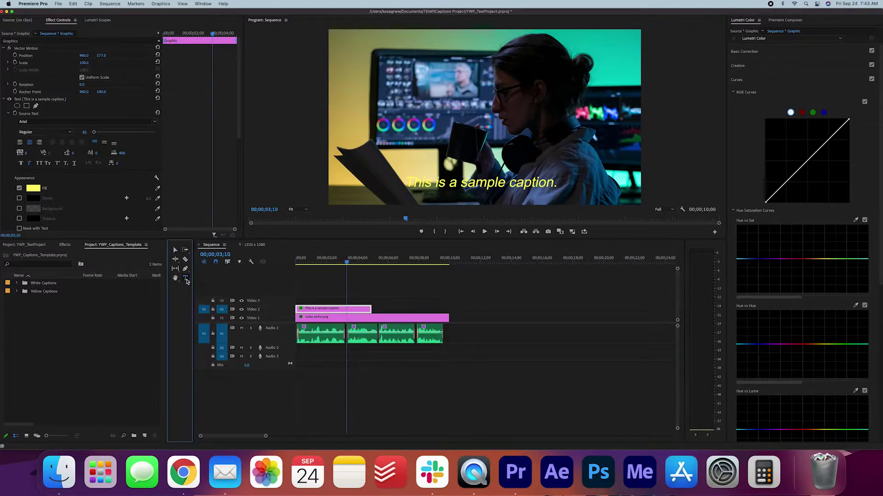
{"action": "left_click_drag", "start_coordinate": [408, 185], "coordinate": [584, 187]}
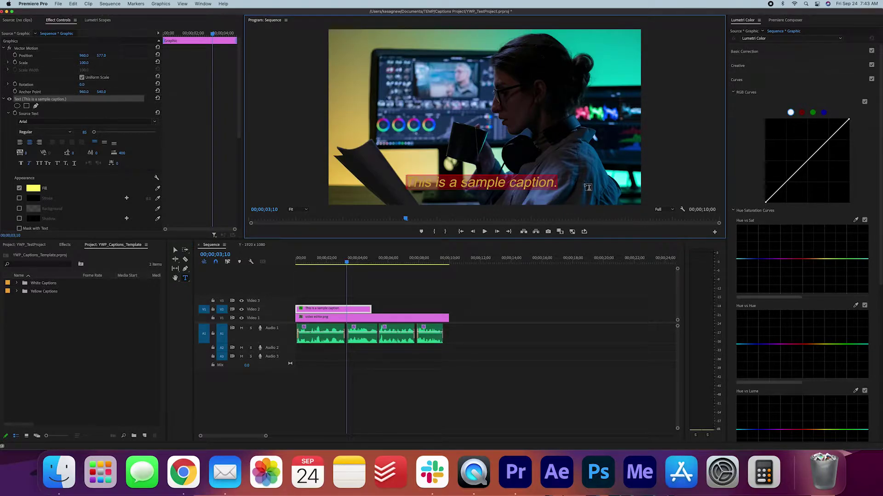
{"action": "type", "text": "Hey folks"}
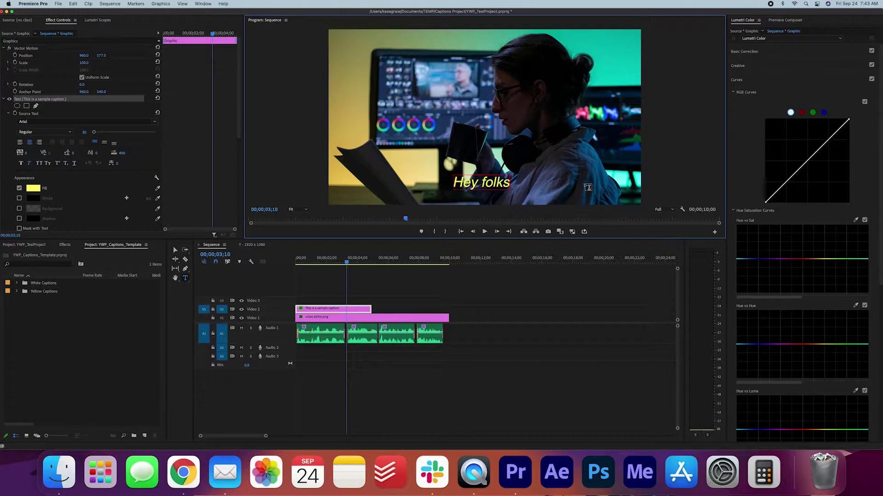
{"action": "type", "text": ", welcome back to the You Want Pizzazz channel."}
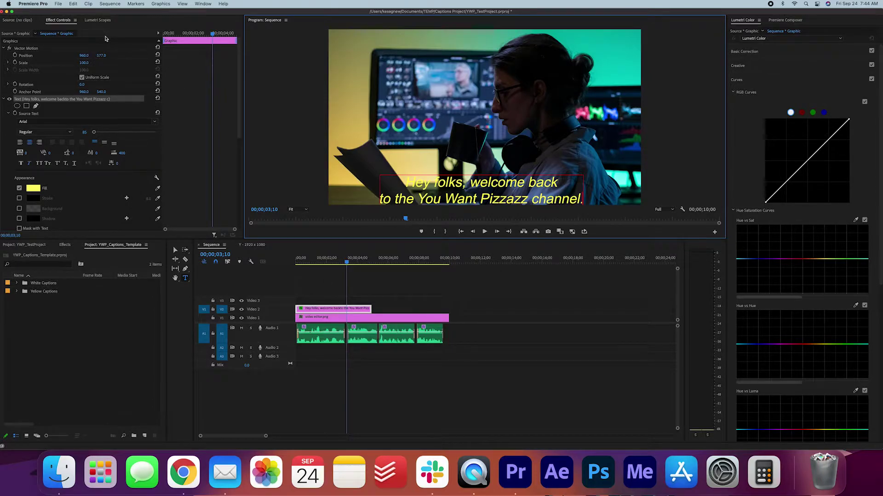
{"action": "left_click_drag", "start_coordinate": [101, 55], "coordinate": [59, 55]}
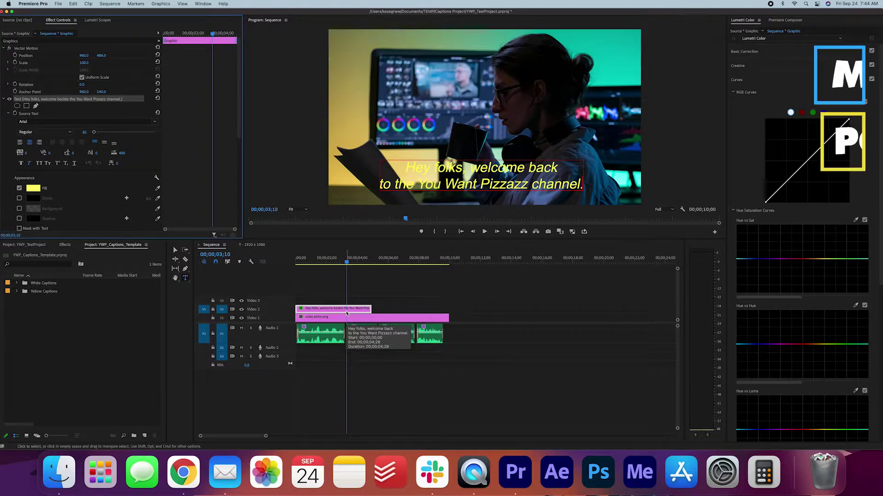
{"action": "key", "text": "super+k"}
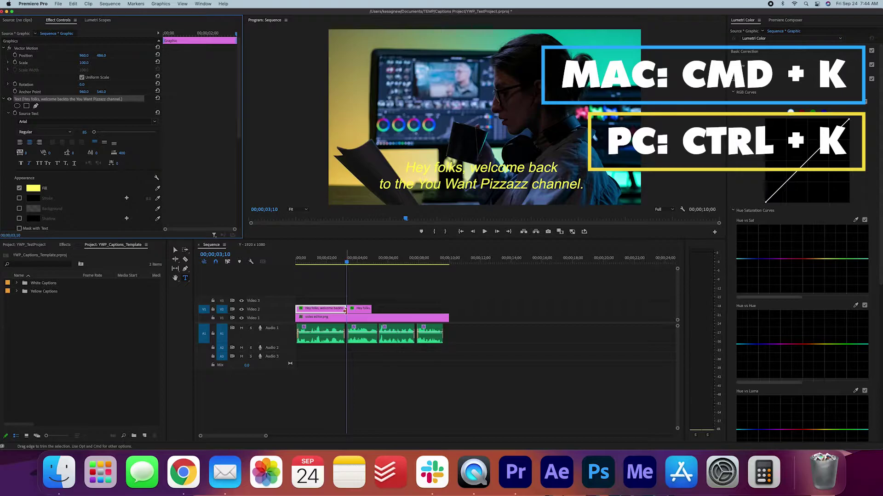
Change the second caption to 'Today, I'm giving away free caption / templates in Premiere Pro' and play it back.
{"action": "left_click", "coordinate": [345, 311]}
{"action": "key", "text": "space"}
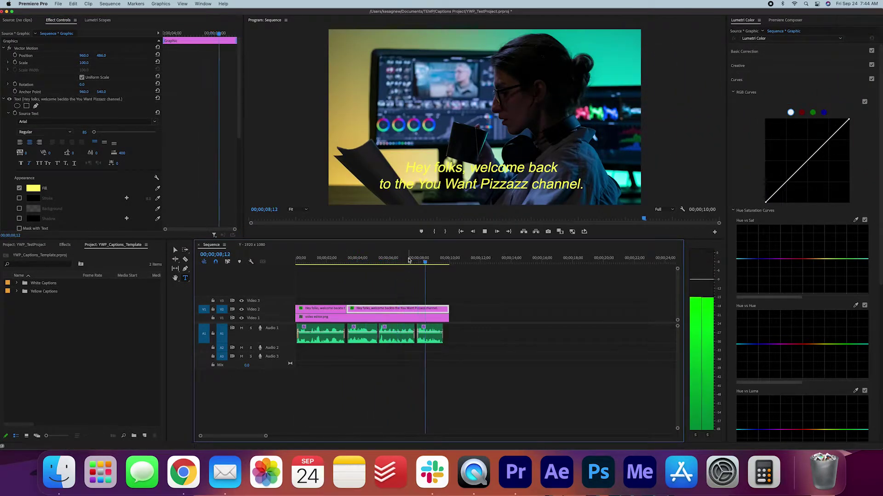
{"action": "left_click", "coordinate": [433, 166]}
{"action": "type", "text": "Today"}
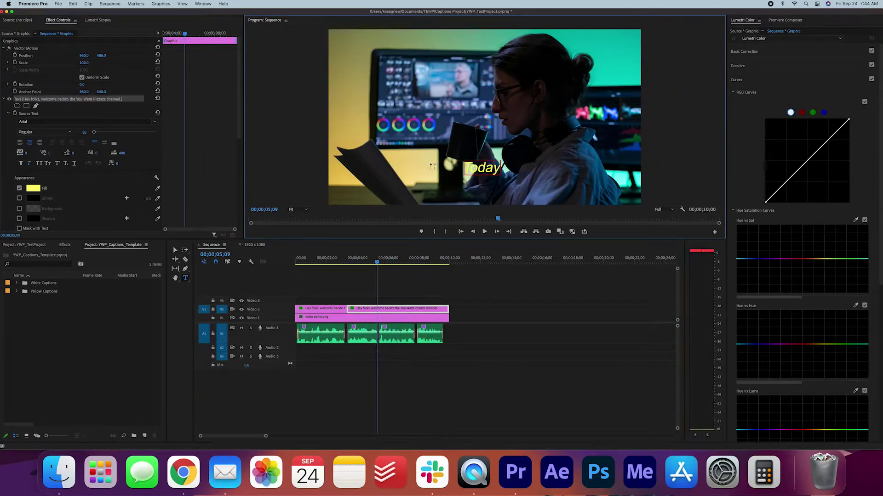
{"action": "type", "text": ", I'm giving away free caption"}
{"action": "key", "text": "Return"}
{"action": "type", "text": "templates in Premiere Pro"}
{"action": "left_click", "coordinate": [407, 297]}
{"action": "key", "text": "space"}
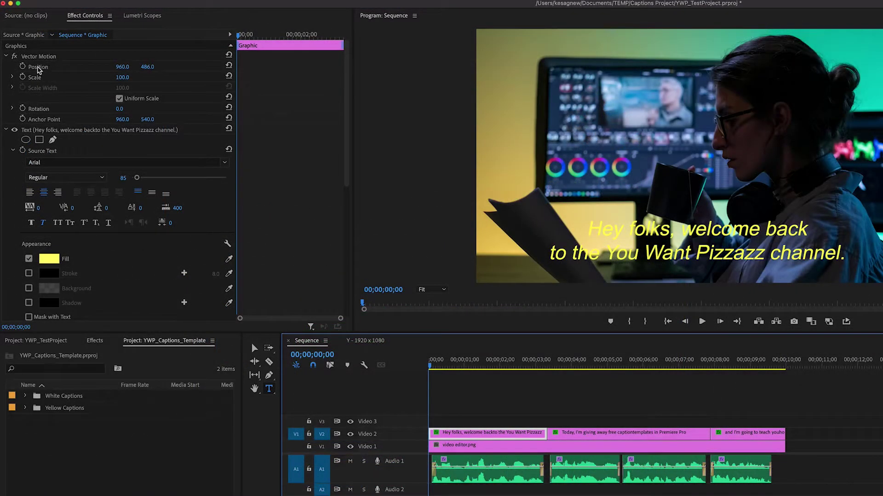
{"action": "left_click", "coordinate": [45, 68]}
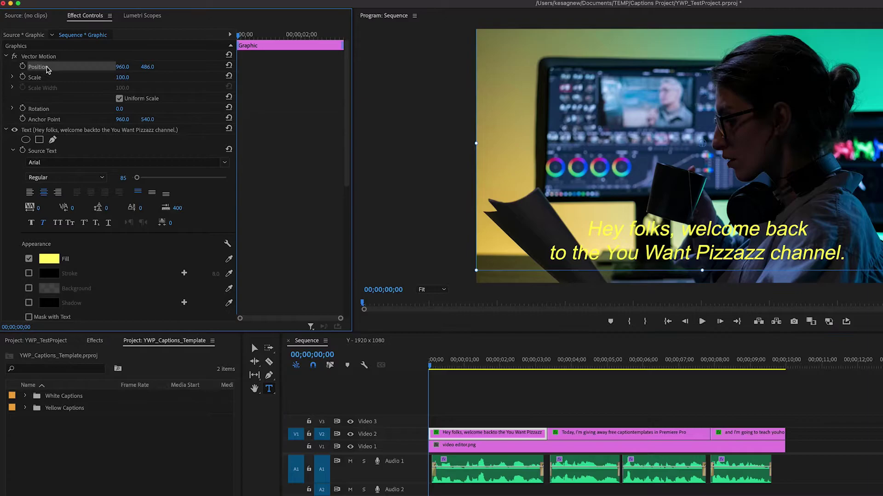
{"action": "key", "text": "shift+3"}
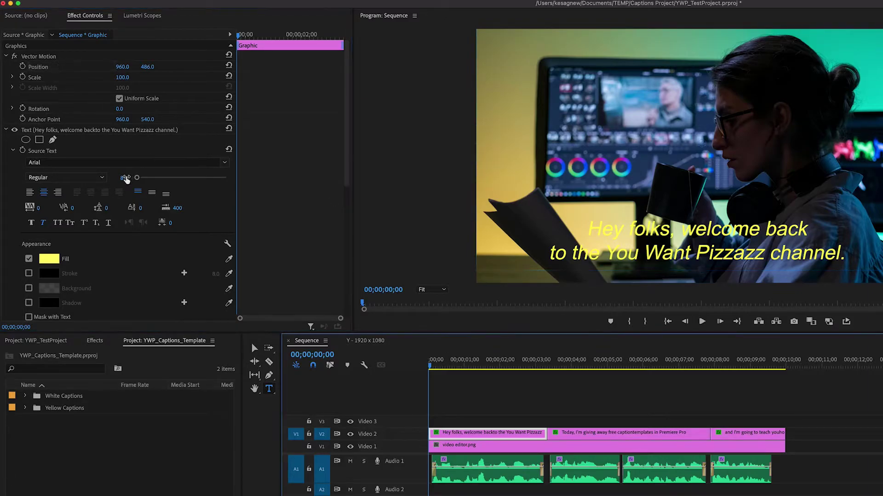
{"action": "double_click", "coordinate": [590, 227]}
{"action": "key", "text": "super+a"}
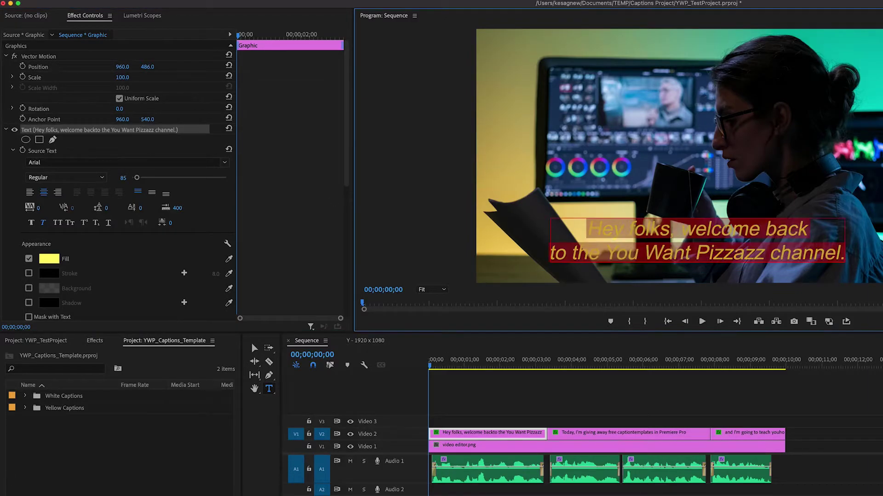
{"action": "left_click_drag", "start_coordinate": [136, 178], "coordinate": [136, 180]}
{"action": "key", "text": "Escape"}
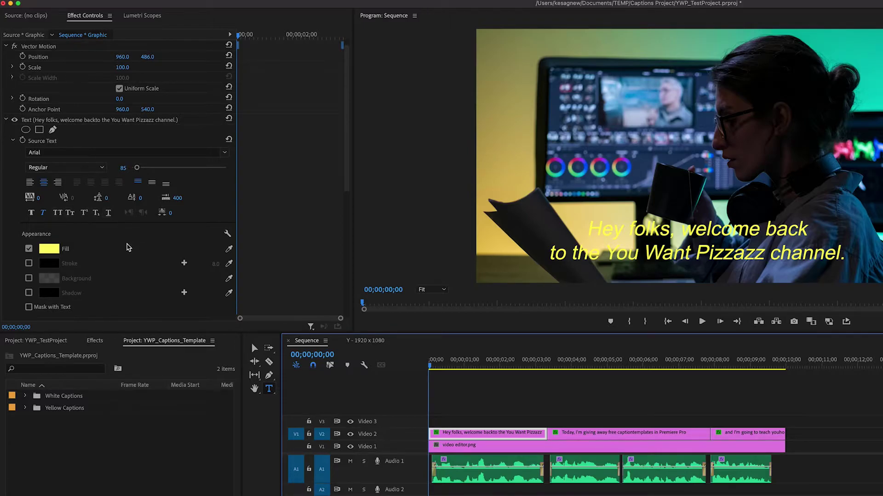
{"action": "scroll", "coordinate": [127, 246], "scroll_direction": "down", "scroll_amount": 5}
{"action": "scroll", "coordinate": [69, 198], "scroll_direction": "up", "scroll_amount": 1}
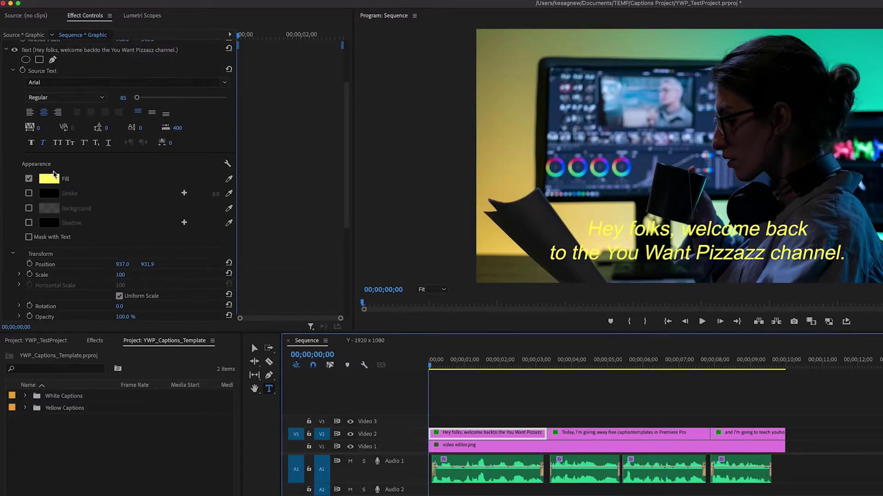
{"action": "left_click", "coordinate": [50, 180]}
{"action": "left_click_drag", "start_coordinate": [647, 240], "coordinate": [349, 104]}
{"action": "mouse_move", "coordinate": [310, 181]}
{"action": "left_mouse_down"}
{"action": "mouse_move", "coordinate": [347, 185]}
{"action": "mouse_move", "coordinate": [249, 130]}
{"action": "mouse_move", "coordinate": [276, 240]}
{"action": "mouse_move", "coordinate": [307, 178]}
{"action": "left_mouse_up"}
{"action": "left_click", "coordinate": [428, 131]}
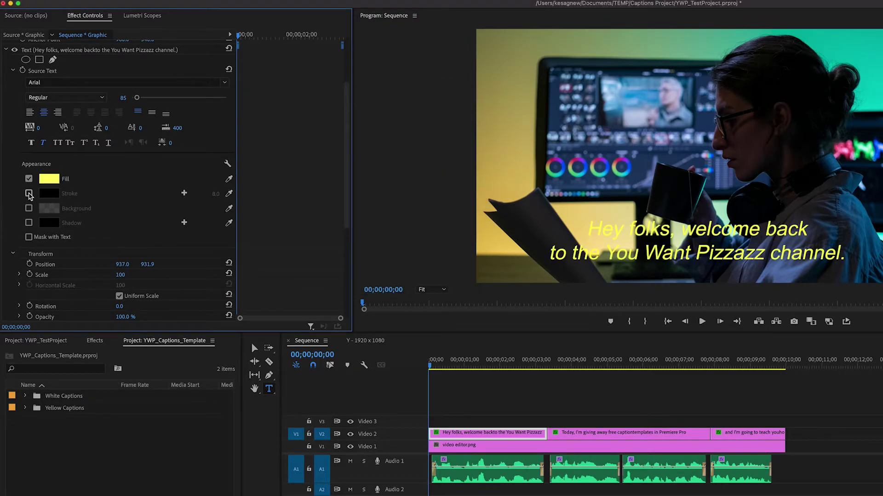
{"action": "left_click", "coordinate": [29, 193]}
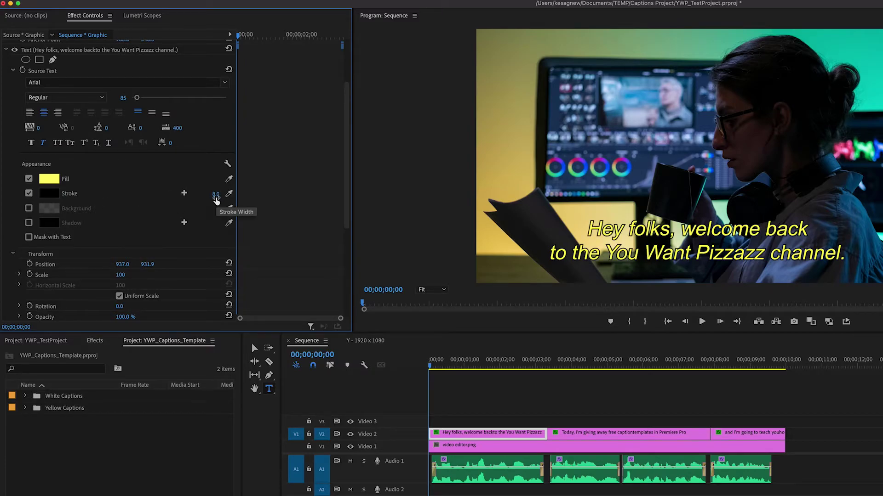
{"action": "left_click", "coordinate": [214, 194]}
{"action": "type", "text": "5"}
{"action": "key", "text": "Return"}
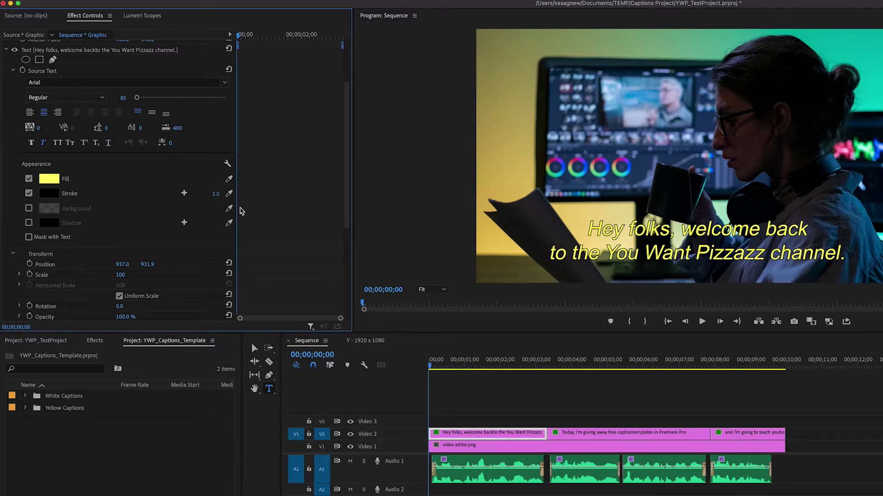
{"action": "left_click", "coordinate": [214, 194]}
{"action": "type", "text": "8"}
{"action": "key", "text": "Return"}
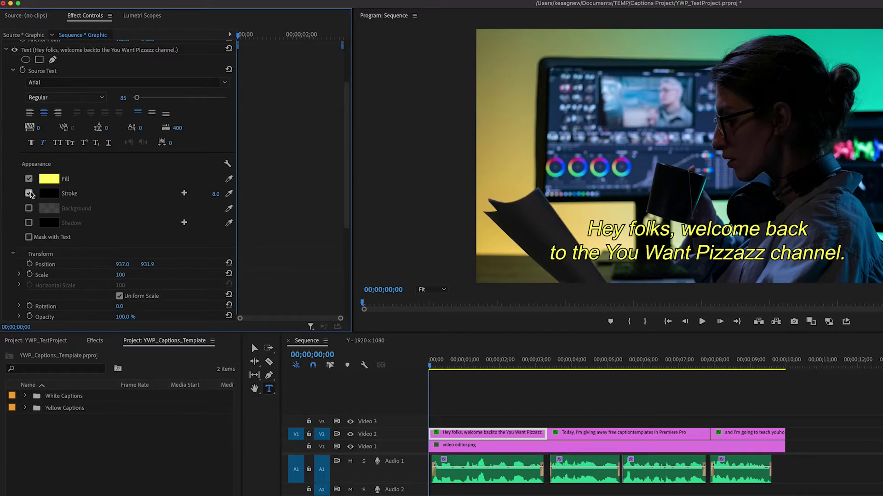
{"action": "left_click", "coordinate": [28, 193]}
Add a background box to the first caption, try its opacity and corner sliders, then undo them.
{"action": "left_click", "coordinate": [29, 208]}
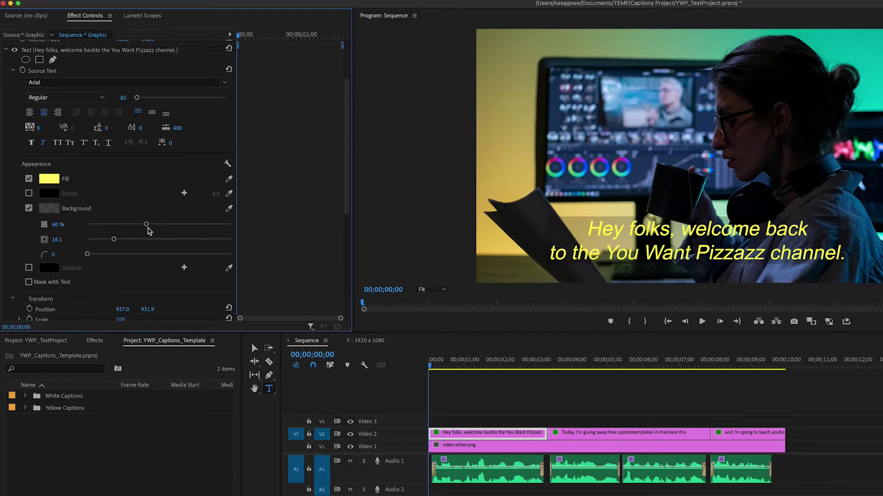
{"action": "left_click", "coordinate": [53, 209]}
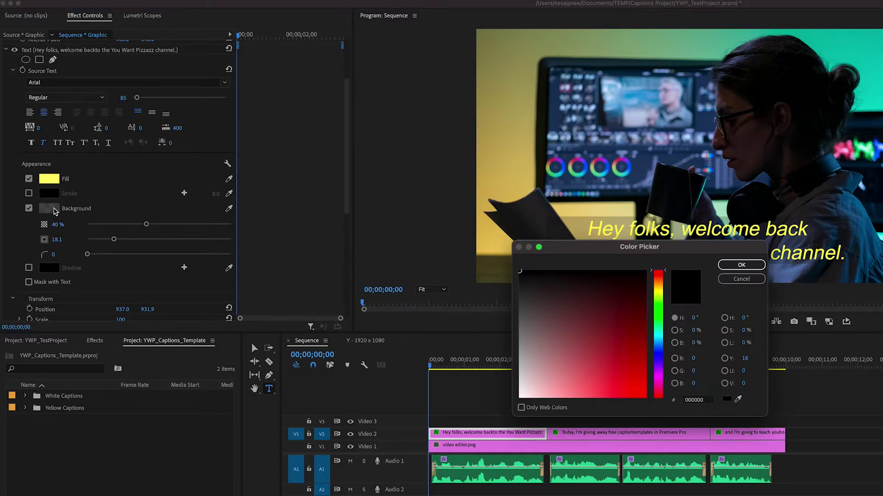
{"action": "left_click", "coordinate": [741, 265]}
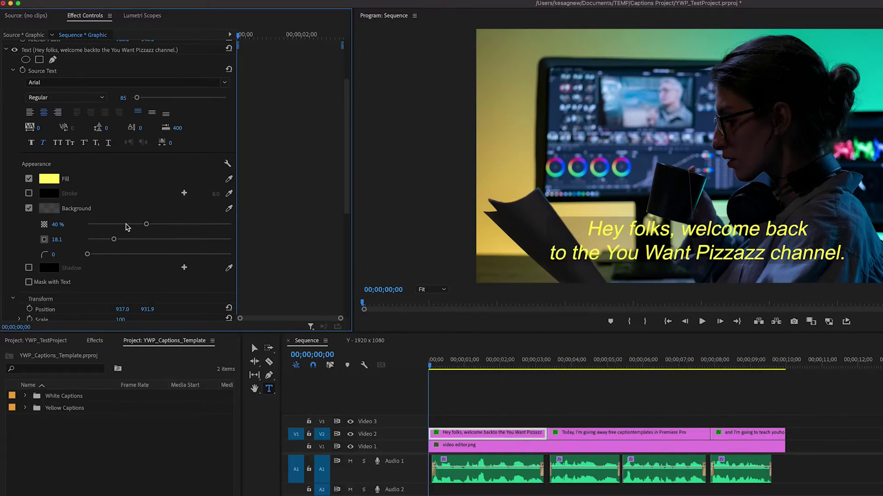
{"action": "left_click_drag", "start_coordinate": [146, 226], "coordinate": [189, 235]}
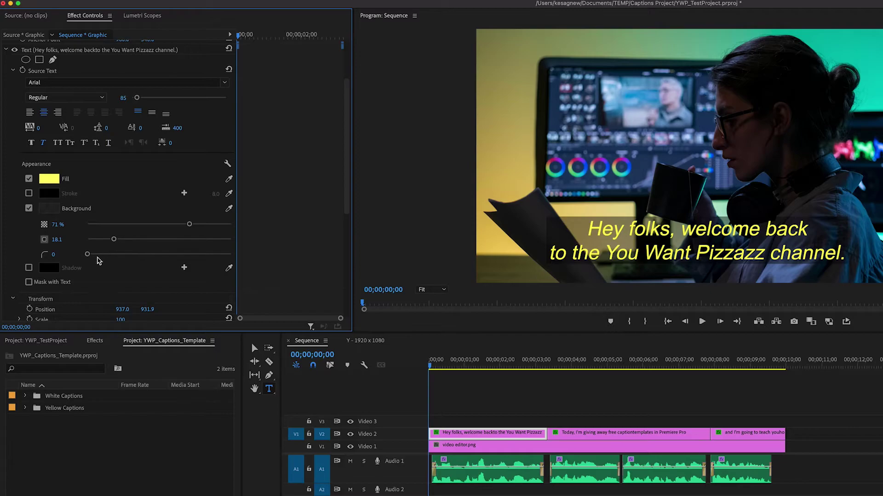
{"action": "left_click_drag", "start_coordinate": [88, 254], "coordinate": [175, 244]}
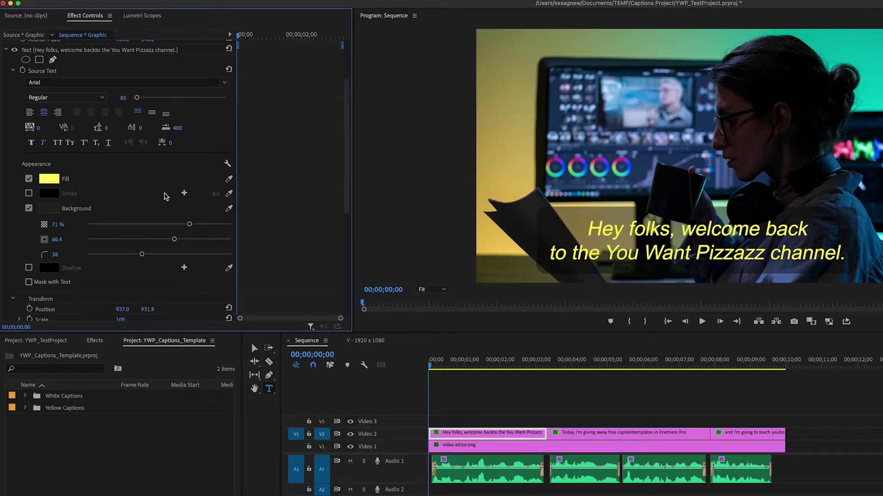
{"action": "key", "text": "super+z"}
{"action": "key", "text": "super+z"}
{"action": "key", "text": "super+z"}
{"action": "key", "text": "super+z"}
{"action": "key", "text": "super+z"}
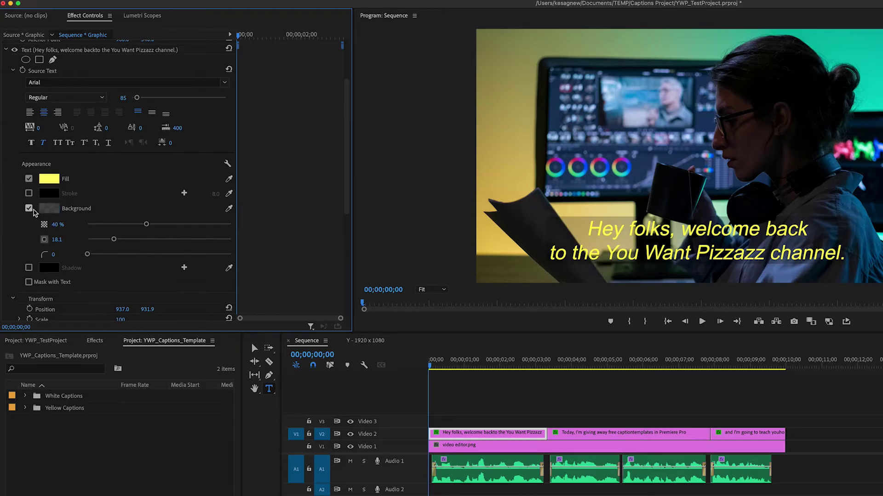
Enable a drop shadow with the 40% background on the first caption and save the project.
{"action": "left_click", "coordinate": [29, 209]}
{"action": "left_click", "coordinate": [28, 223]}
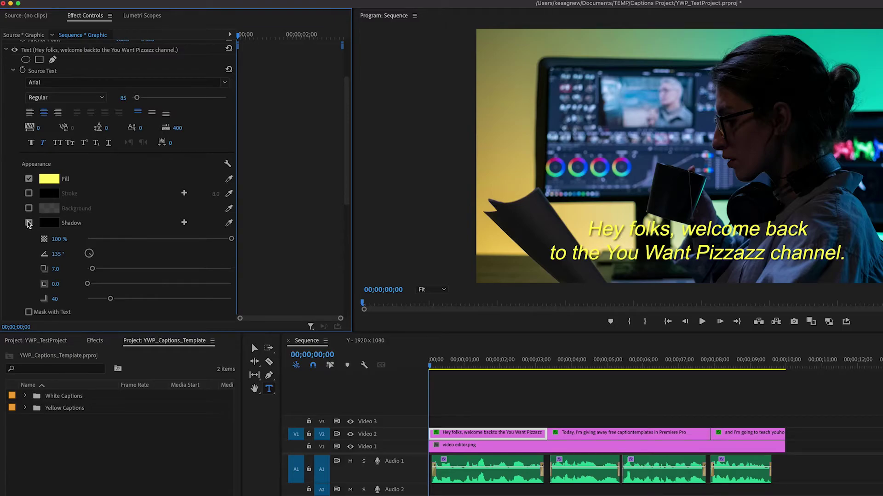
{"action": "left_click", "coordinate": [29, 208]}
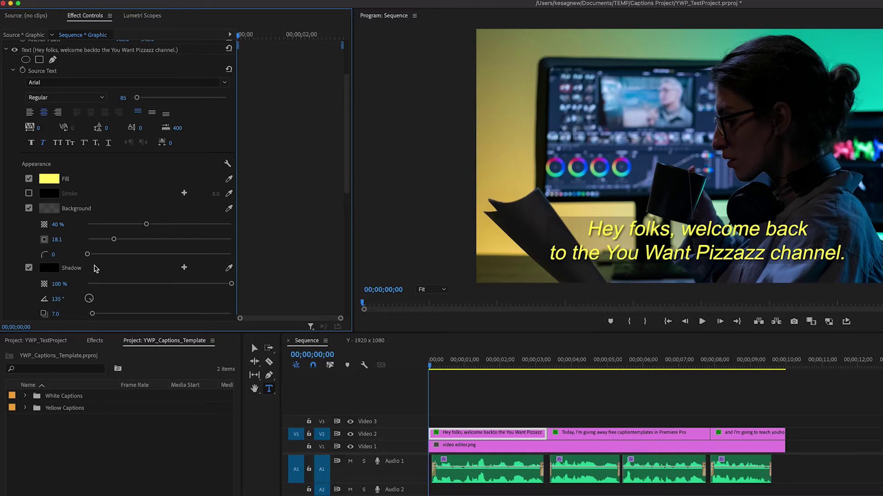
{"action": "key", "text": "super+s"}
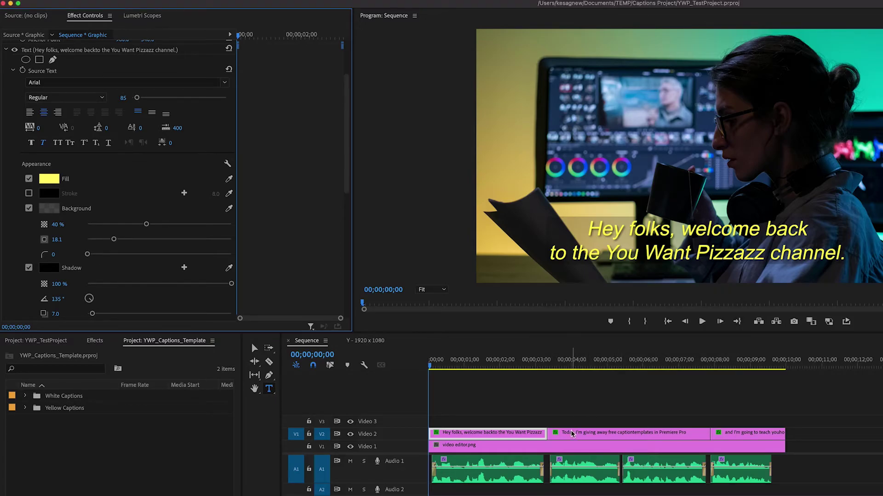
Select the third caption clip and turn on its Background and Shadow appearance options.
{"action": "left_click", "coordinate": [572, 434]}
{"action": "left_click", "coordinate": [28, 303]}
{"action": "left_click", "coordinate": [747, 432]}
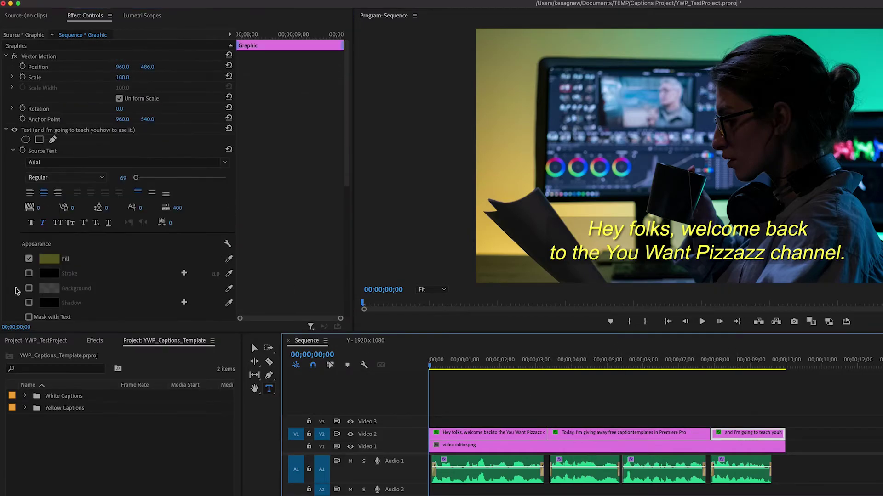
{"action": "left_click", "coordinate": [28, 288]}
{"action": "scroll", "coordinate": [29, 285], "scroll_direction": "down", "scroll_amount": 3}
{"action": "left_click", "coordinate": [29, 277]}
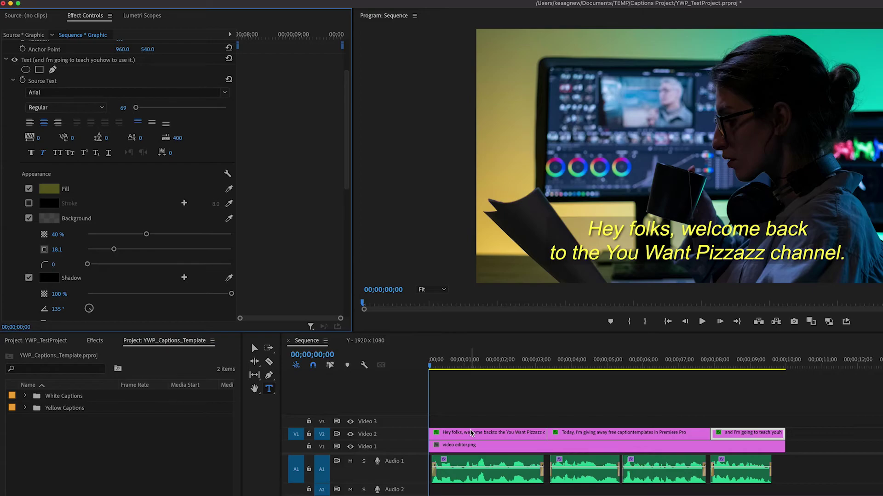
{"action": "scroll", "coordinate": [331, 271], "scroll_direction": "up", "scroll_amount": 5}
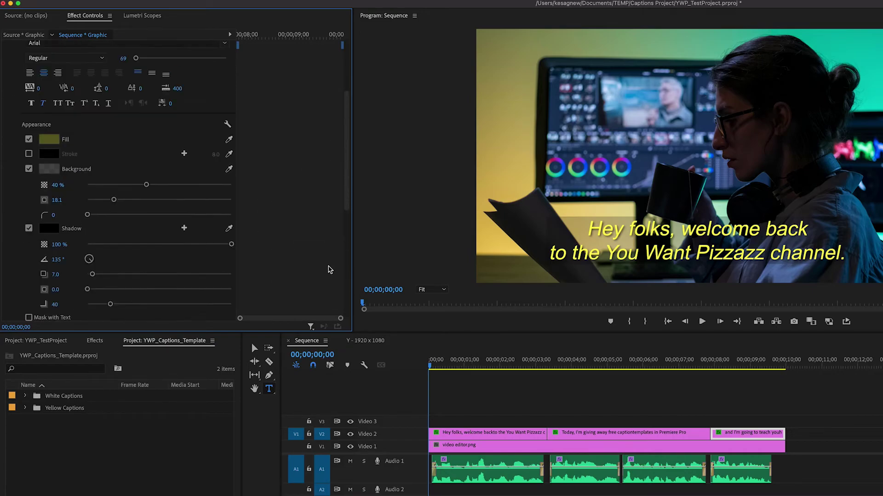